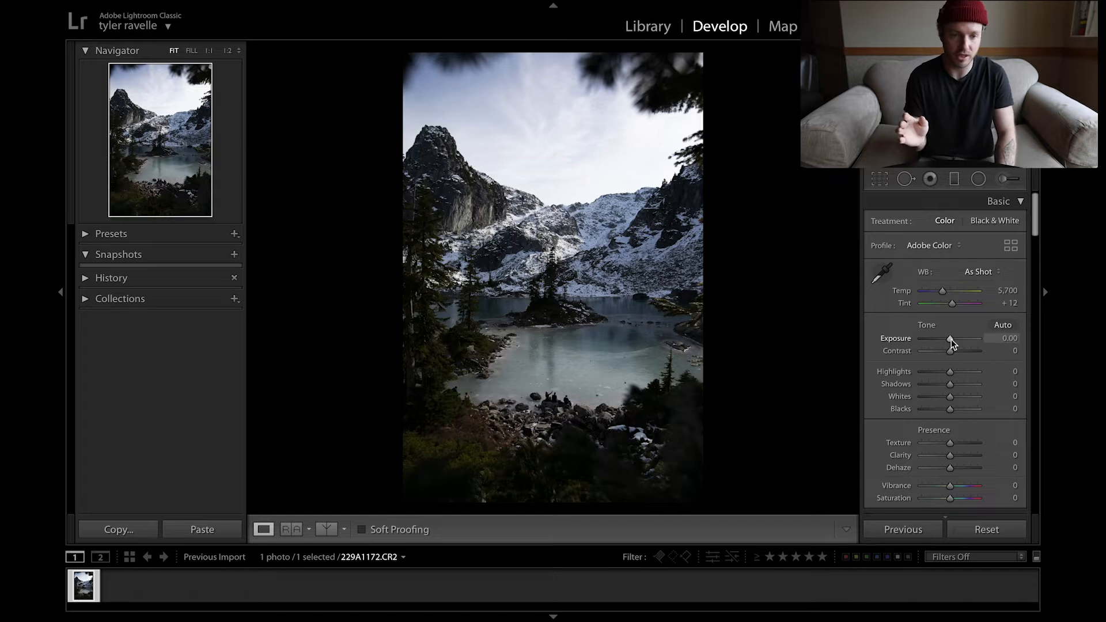
Step: Brighten the lake photo by setting Exposure to +0.80 and Contrast to +8
drag(952, 340, 955, 341)
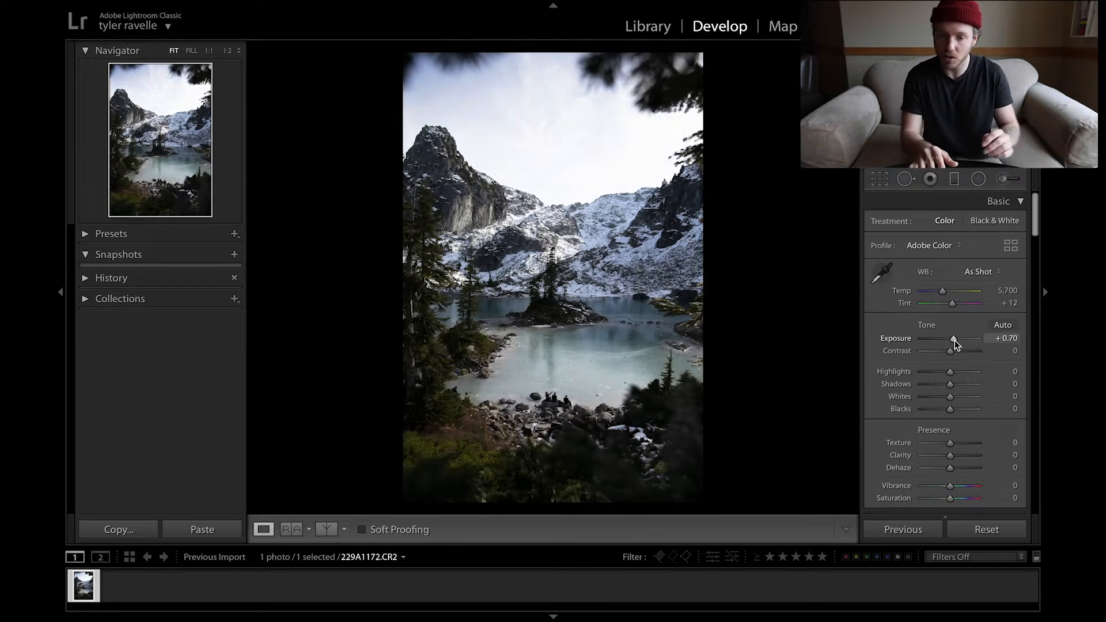
scroll(955, 341, up, 2)
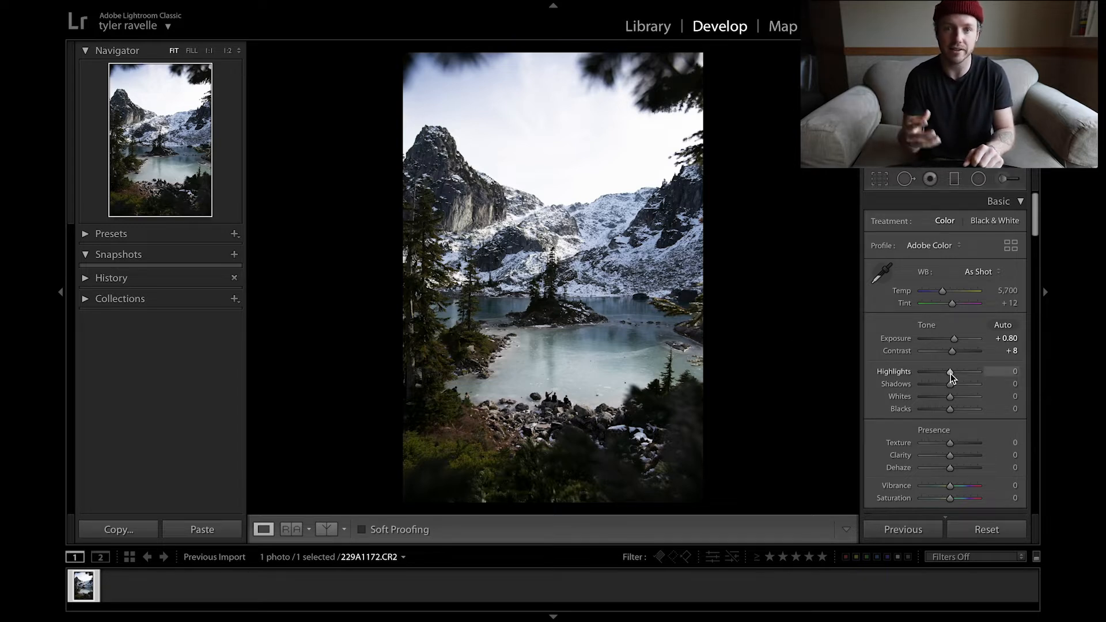
Step: Recover sky and foreground detail by setting the basic Highlights to -83 and Shadows to +59
drag(950, 377, 912, 375)
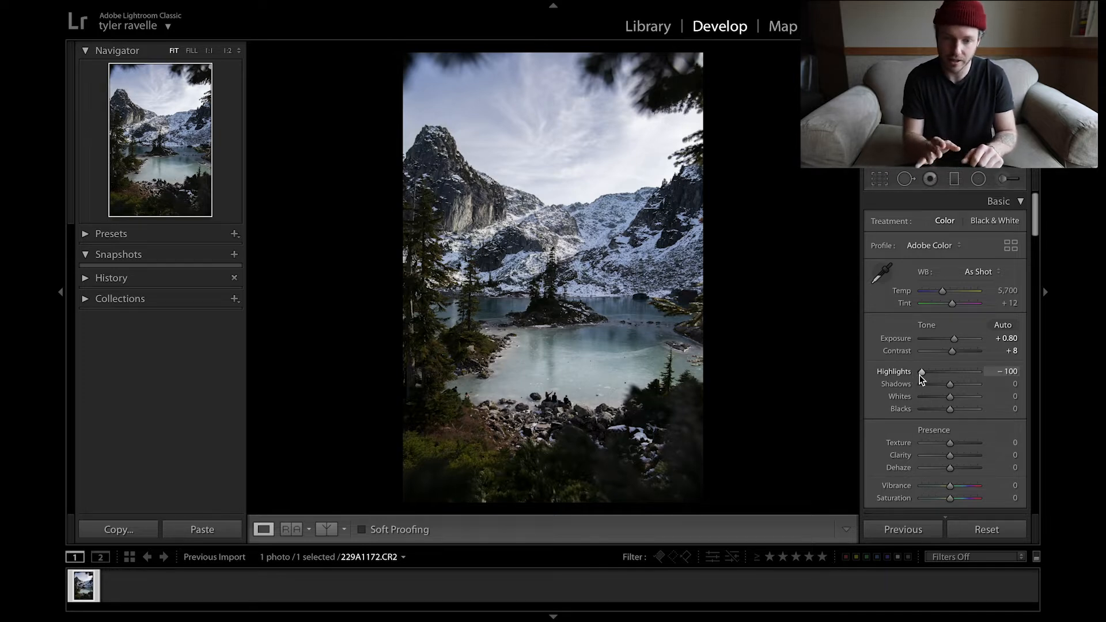
drag(922, 375, 924, 375)
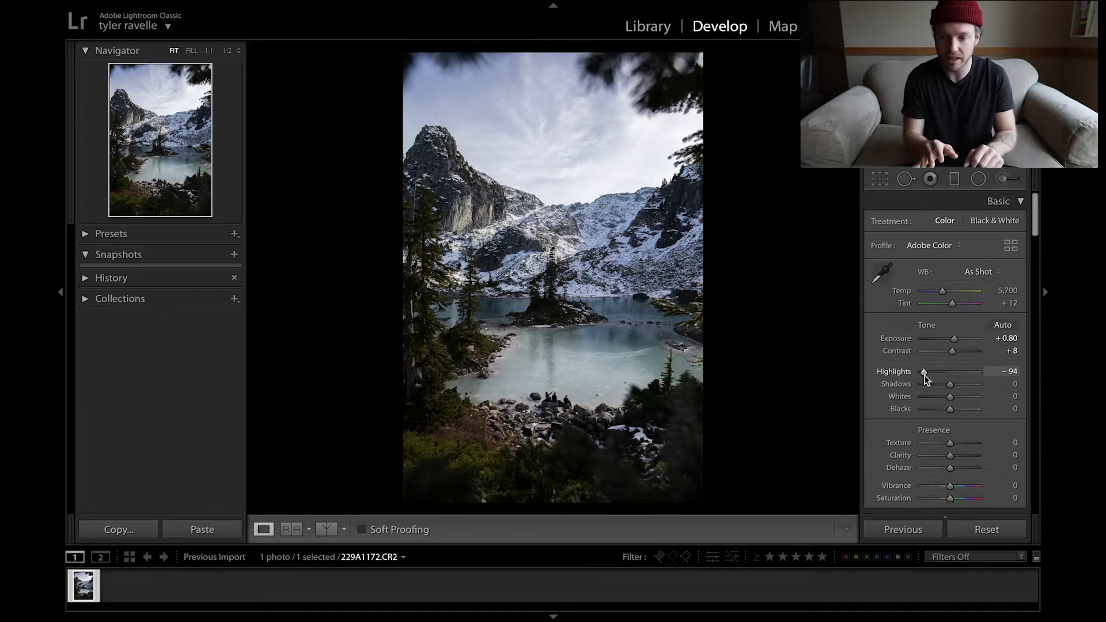
drag(924, 375, 925, 375)
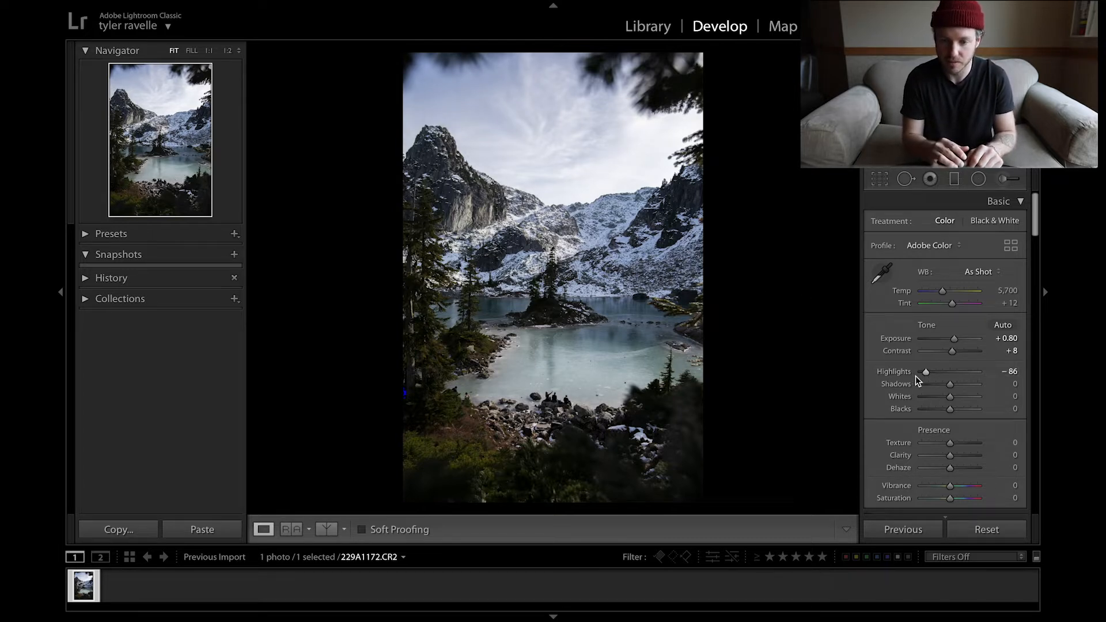
drag(923, 374, 959, 390)
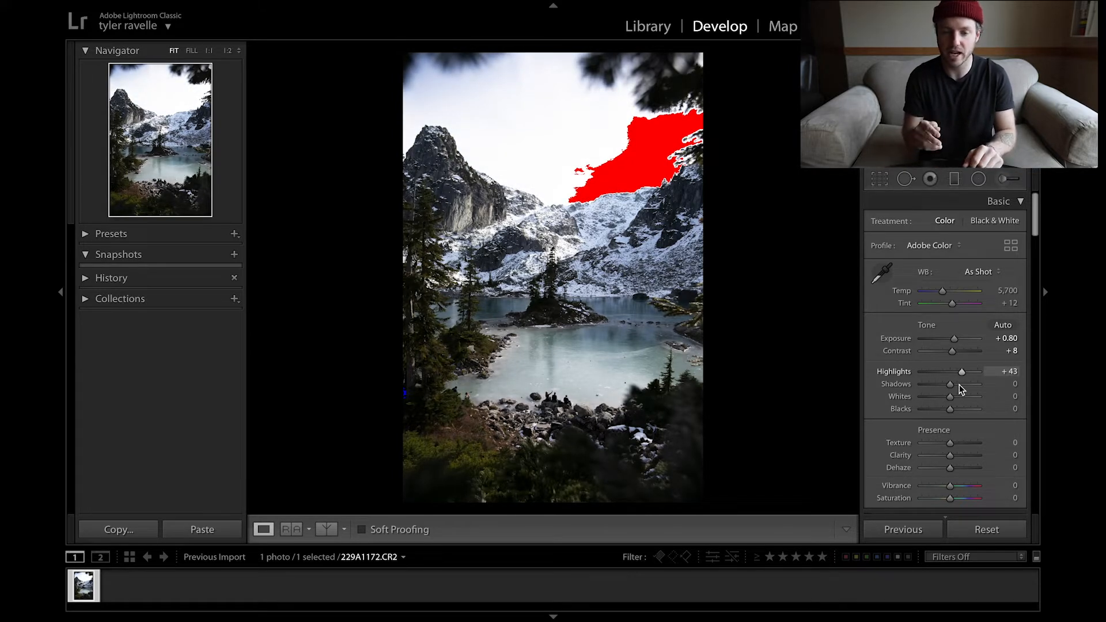
drag(961, 390, 924, 370)
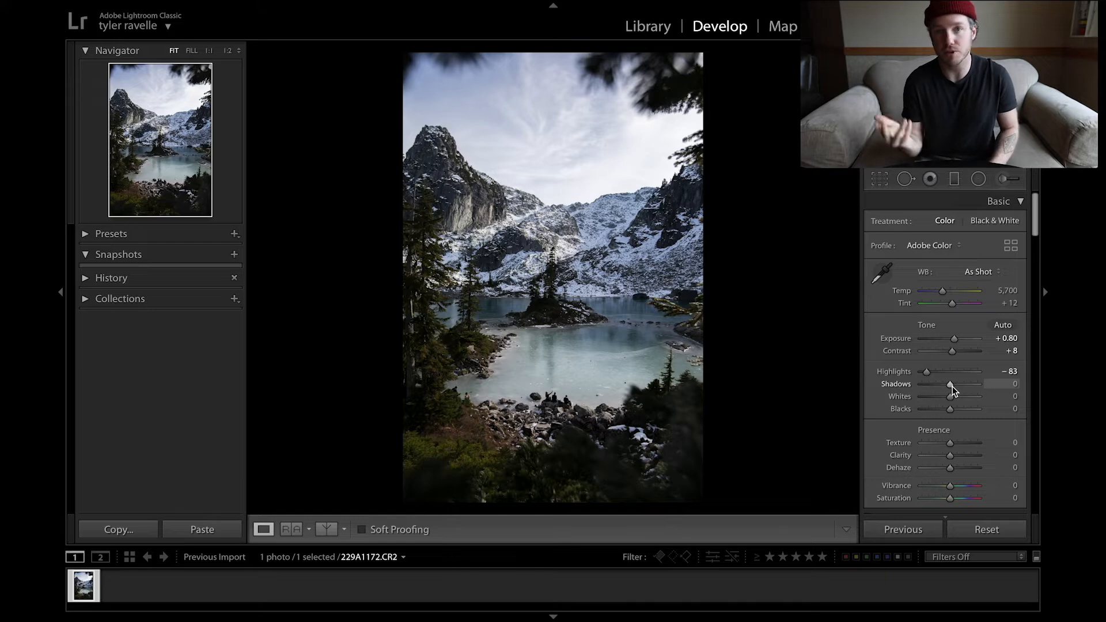
drag(951, 387, 968, 390)
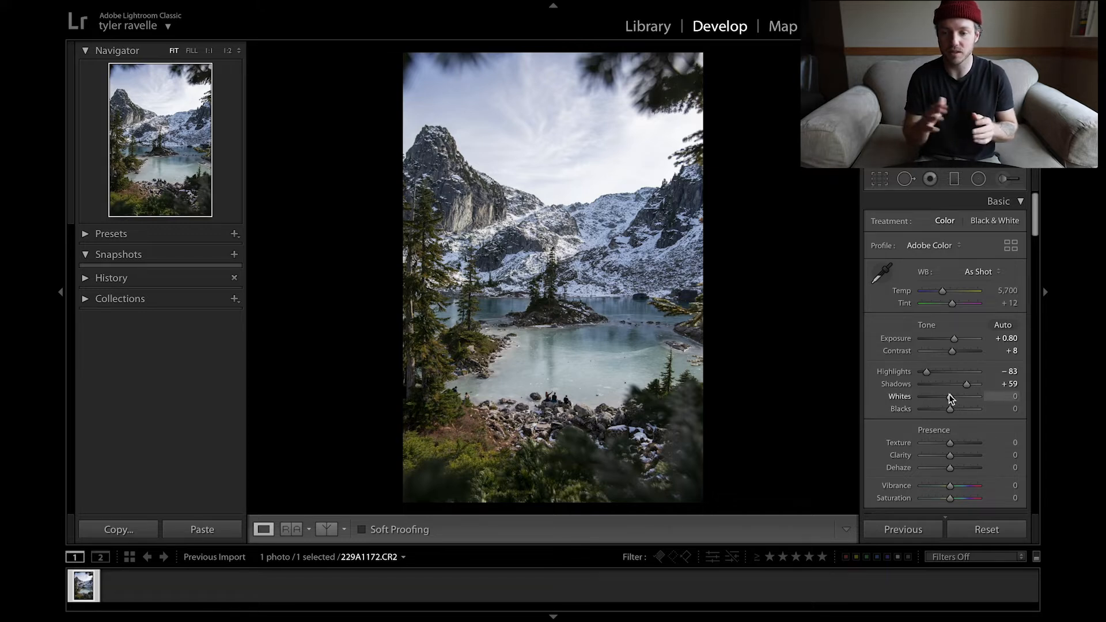
Step: Set Whites to +25, using the clipping overlay as a check, and Blacks to -14
drag(950, 398, 960, 397)
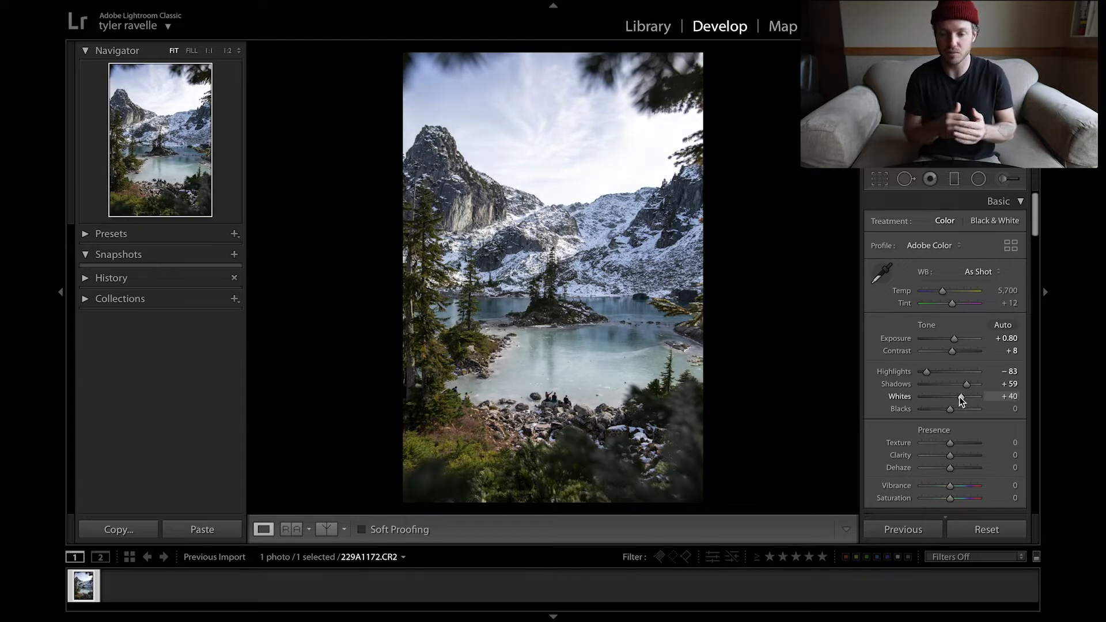
key(j)
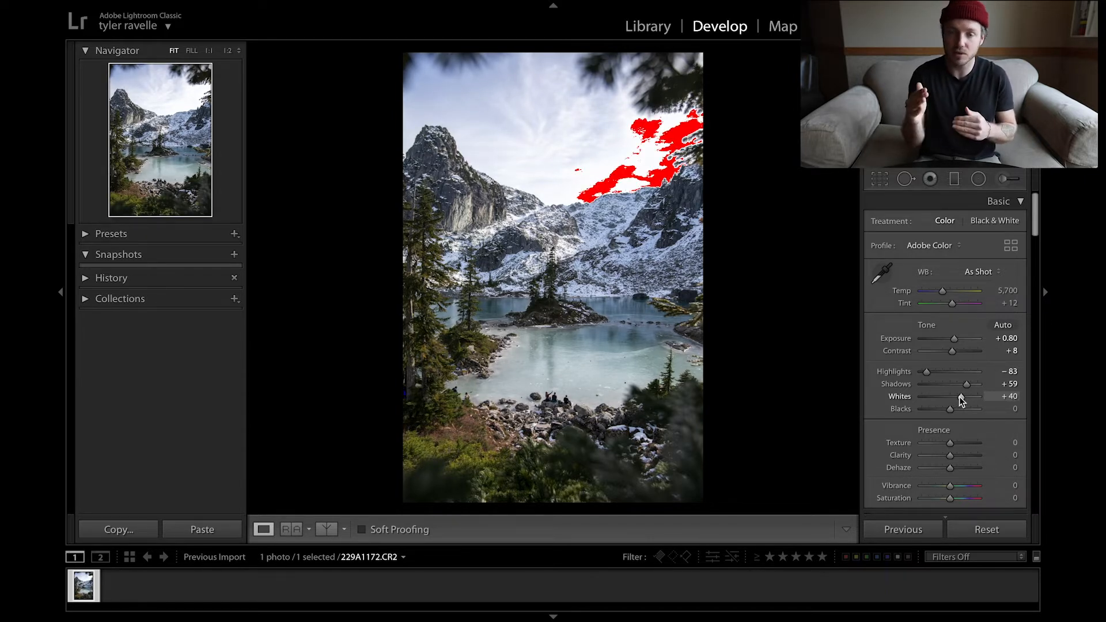
drag(960, 396, 957, 397)
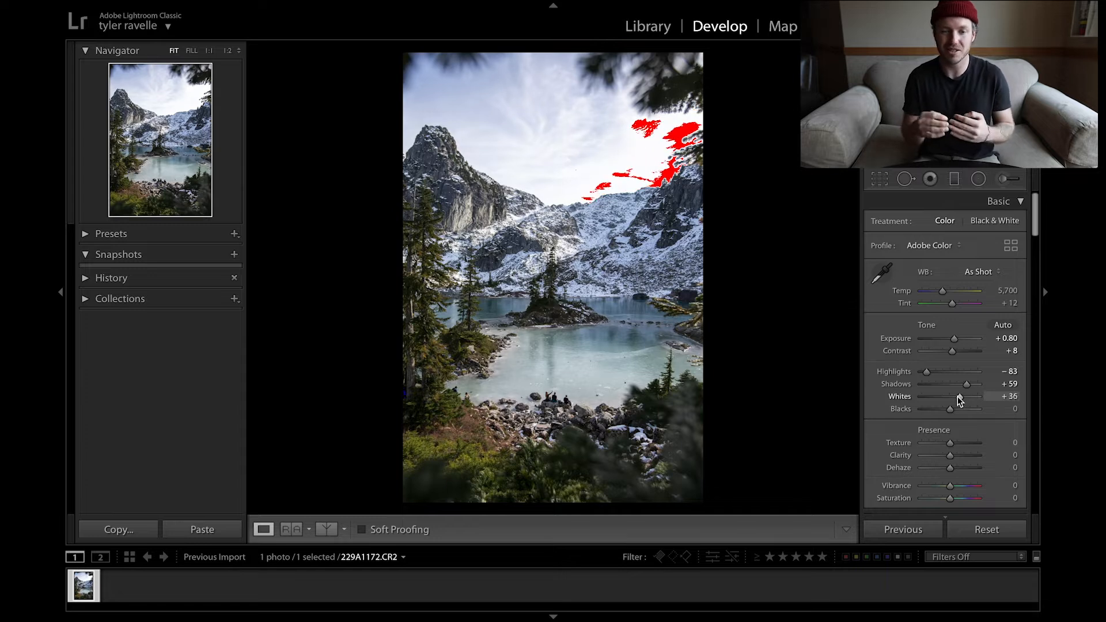
drag(957, 397, 954, 397)
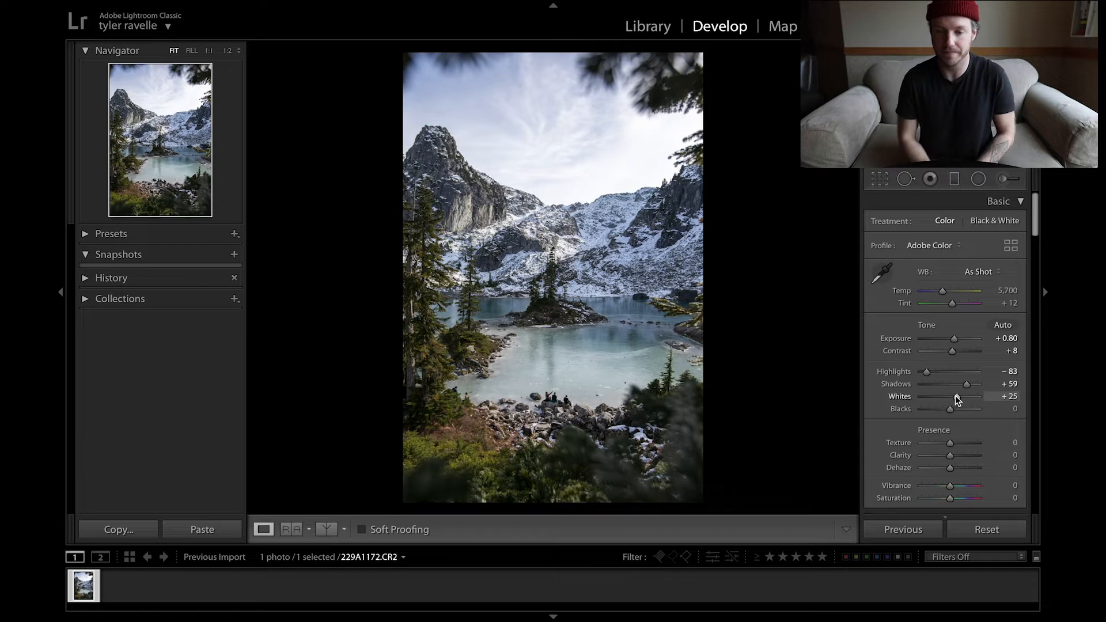
drag(950, 409, 948, 409)
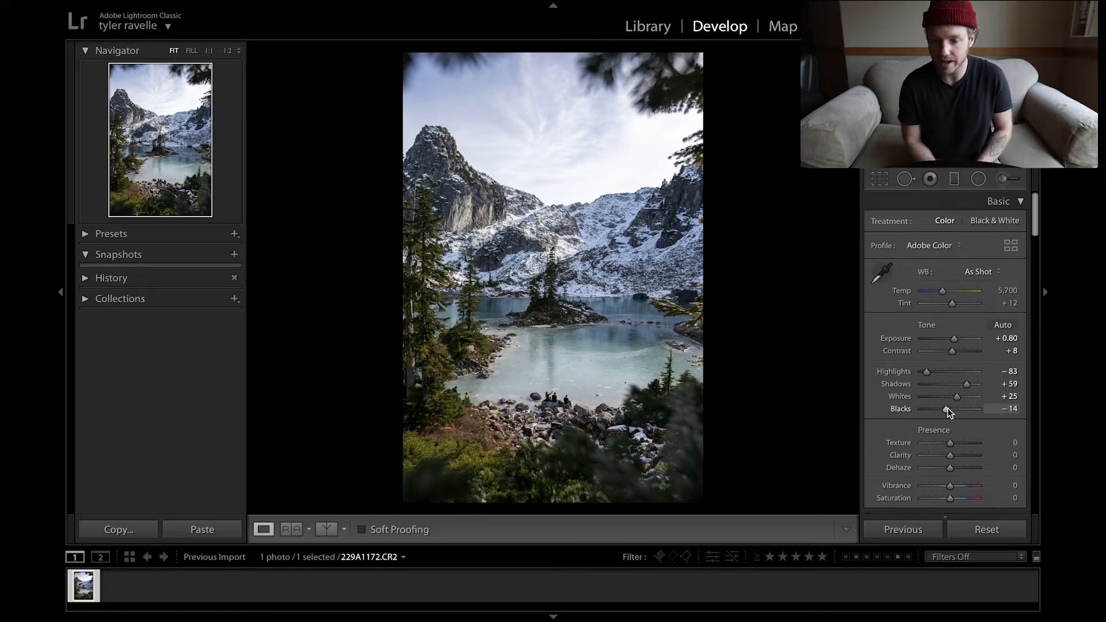
Step: Soften the photo by setting Clarity to -14 and set Dehaze to +9
scroll(948, 408, down, 2)
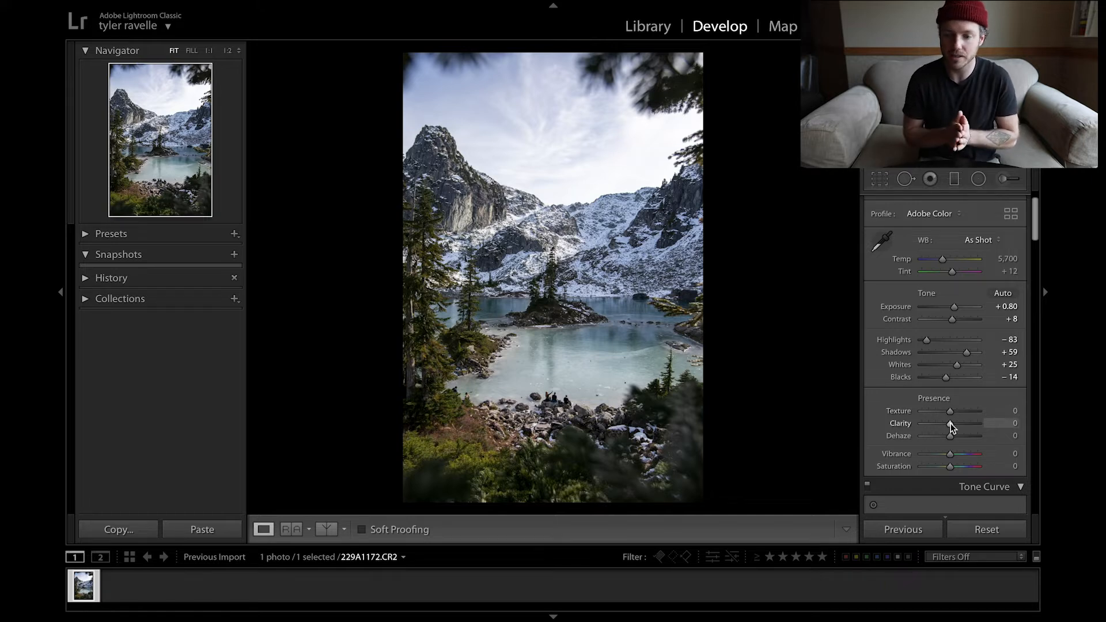
drag(950, 424, 947, 425)
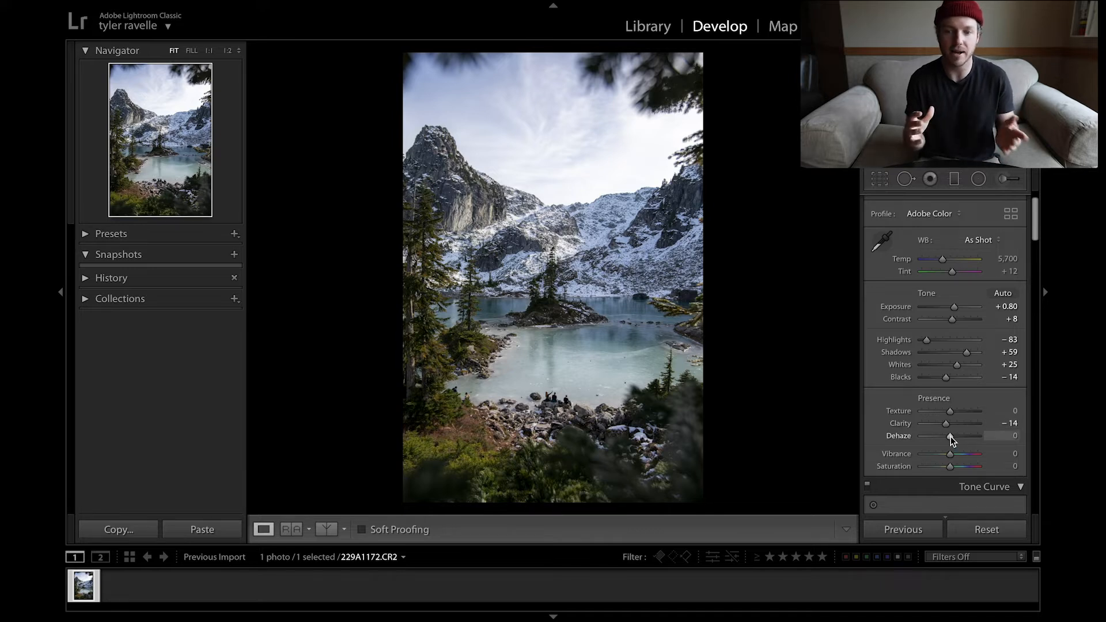
drag(950, 437, 952, 437)
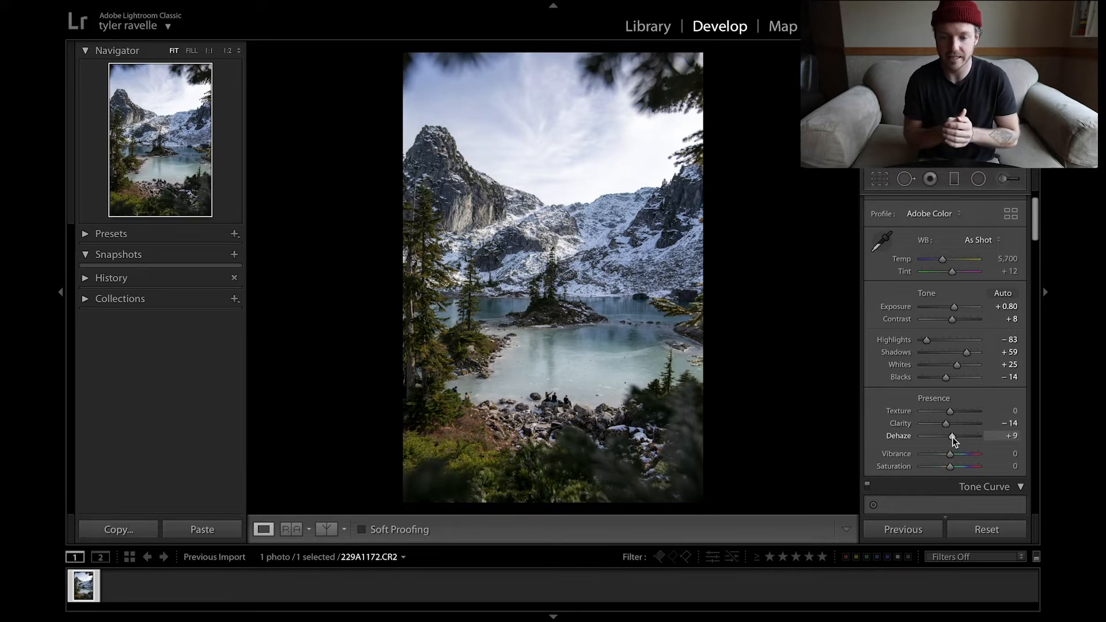
Step: Balance the overall colour by setting Saturation to -19 and Vibrance to +36
scroll(952, 436, down, 2)
drag(949, 434, 948, 434)
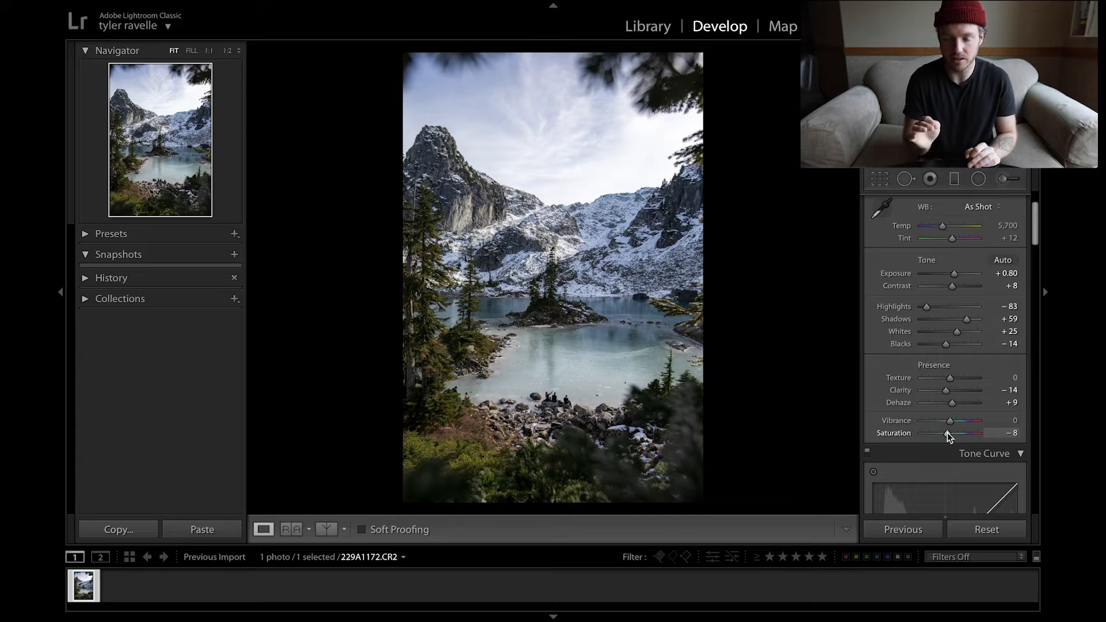
drag(949, 432, 947, 432)
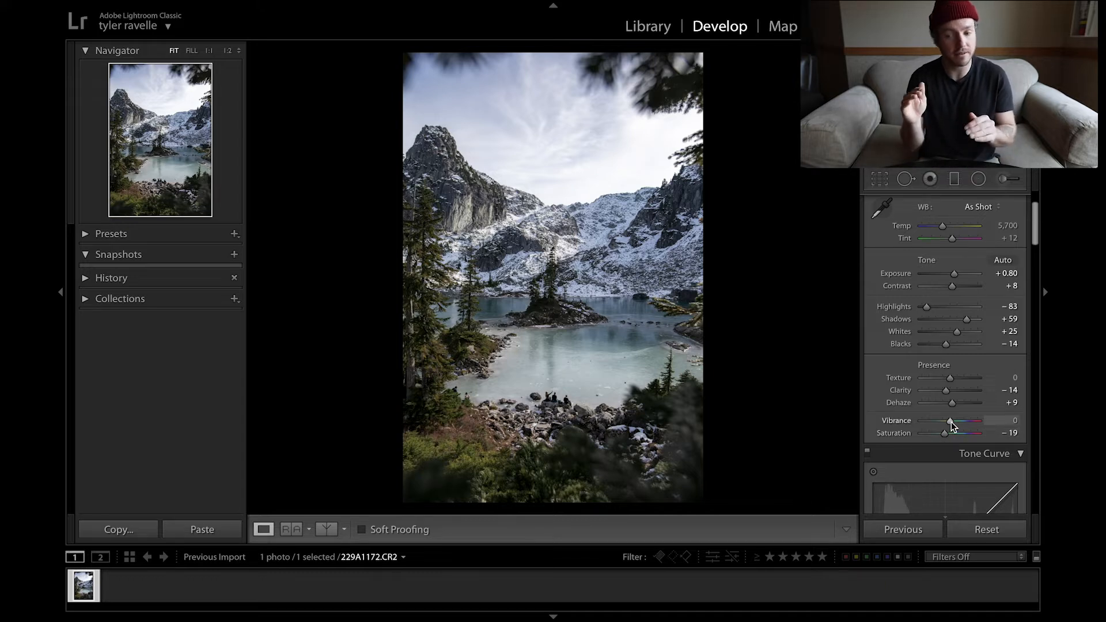
drag(952, 421, 962, 422)
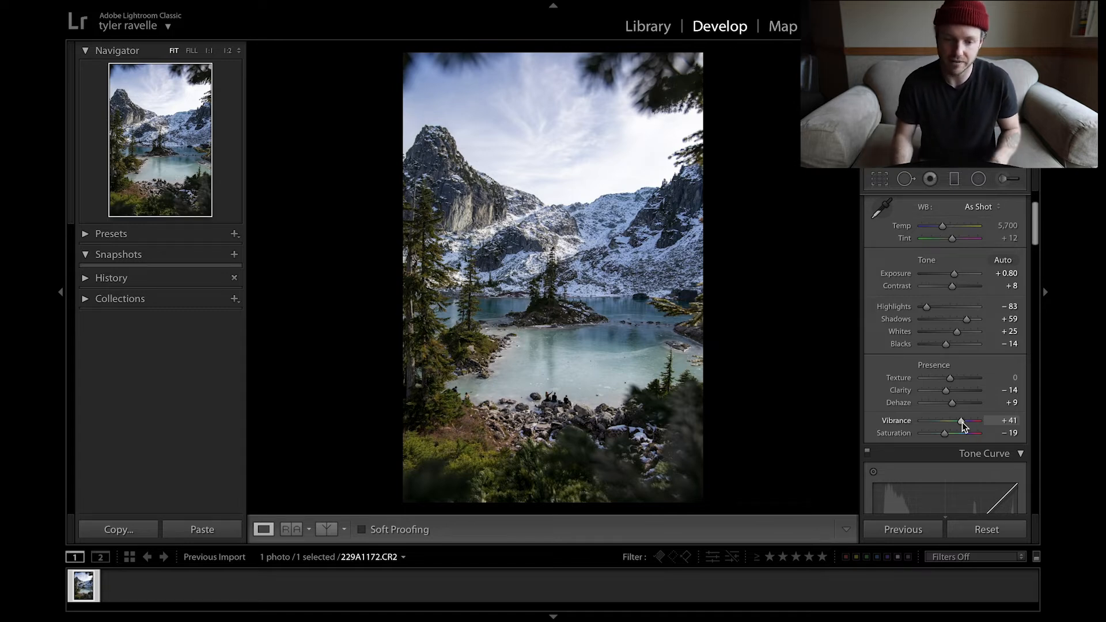
drag(961, 423, 961, 423)
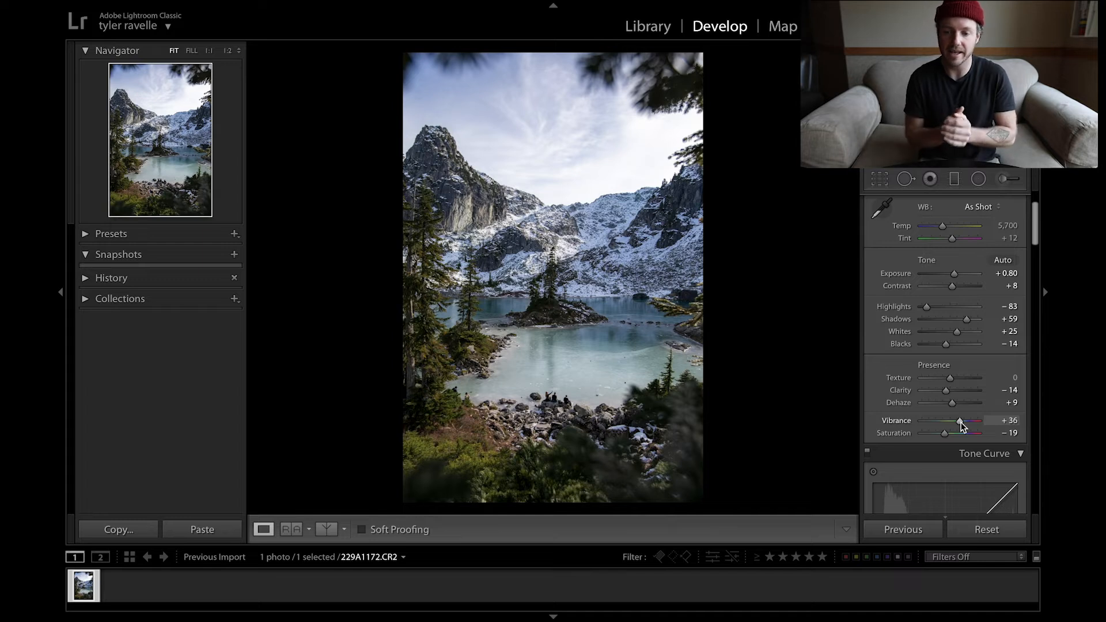
Step: Shape the lower part of the tone curve with Shadows at -10 and Darks at +9
scroll(960, 423, down, 5)
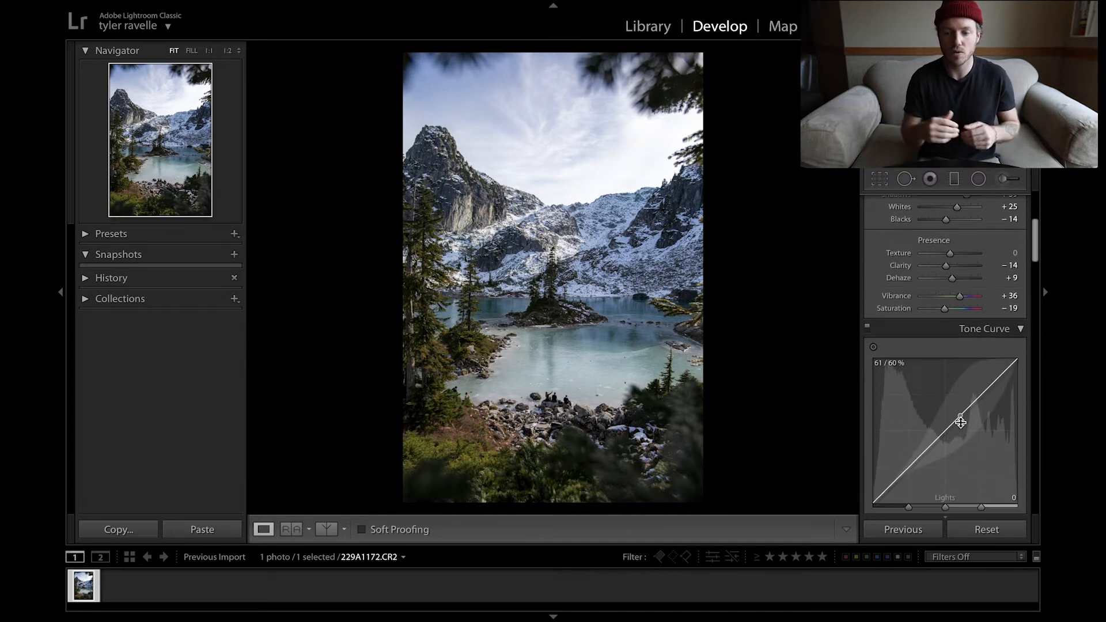
scroll(960, 423, down, 1)
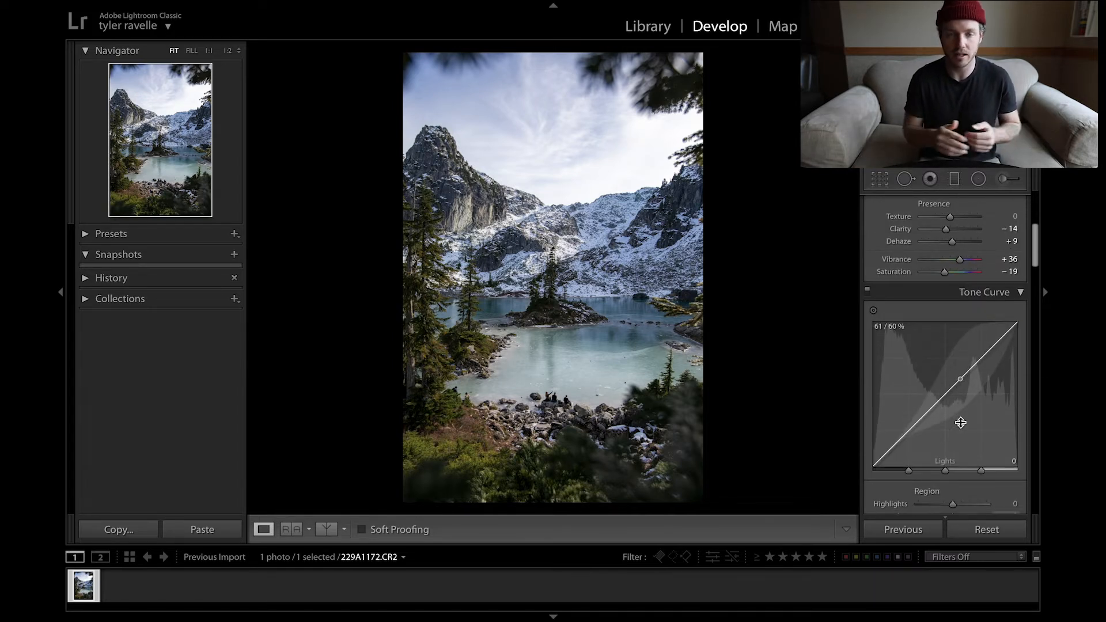
scroll(961, 423, down, 2)
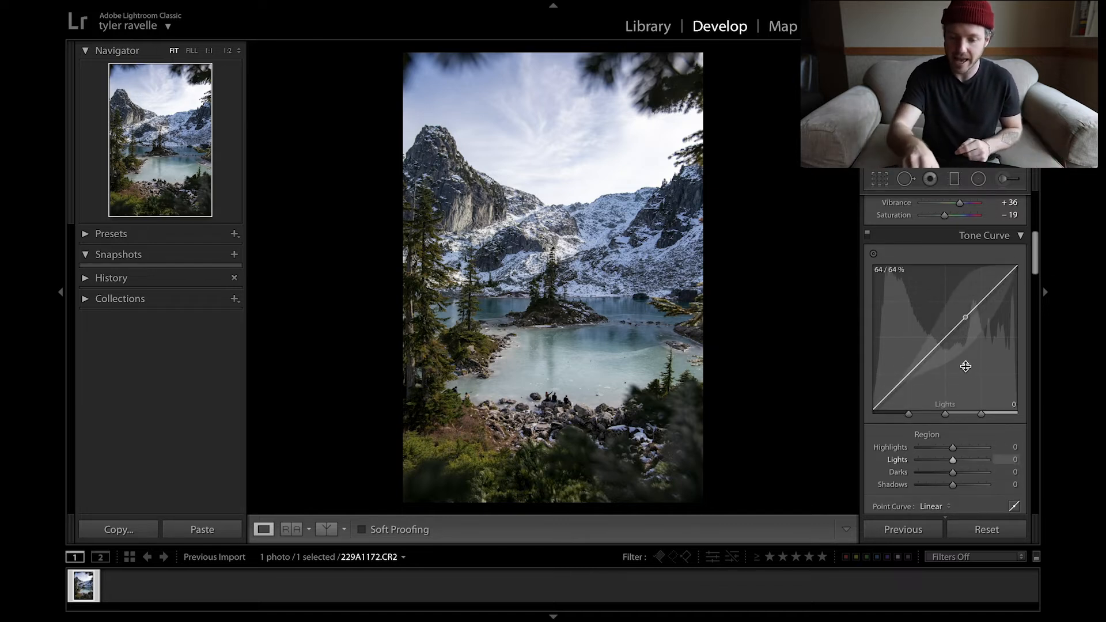
scroll(965, 366, up, 5)
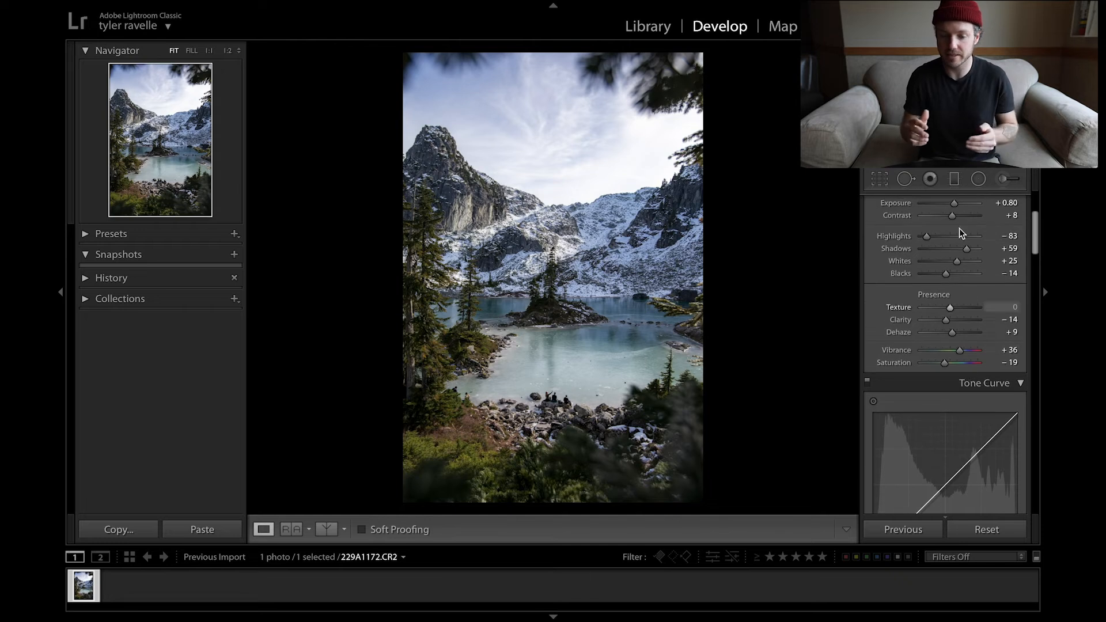
scroll(955, 305, down, 4)
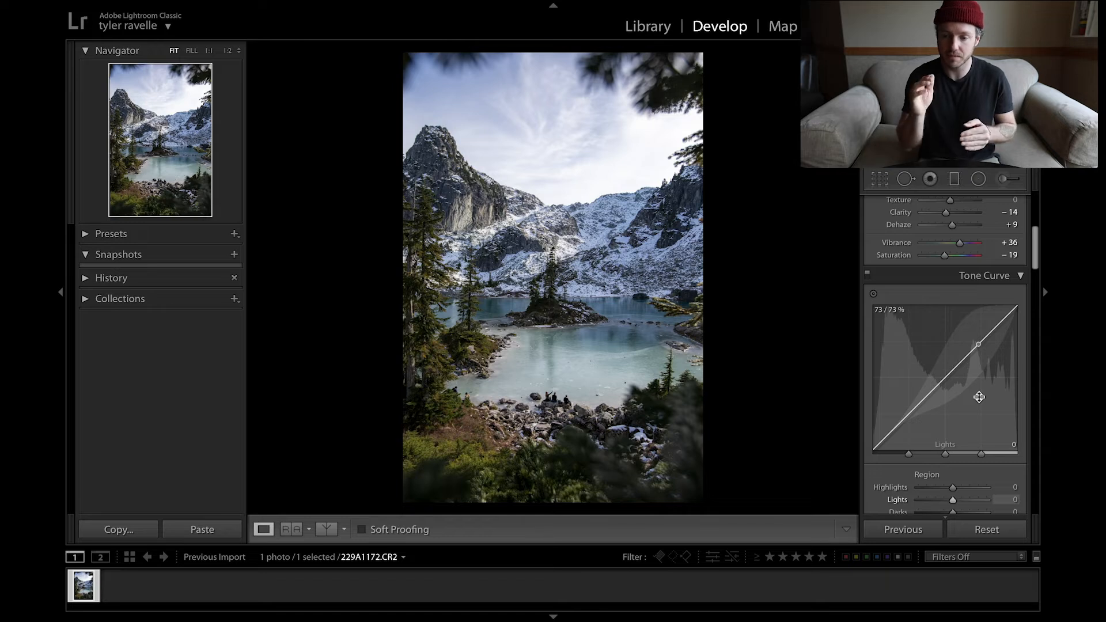
drag(907, 433, 907, 446)
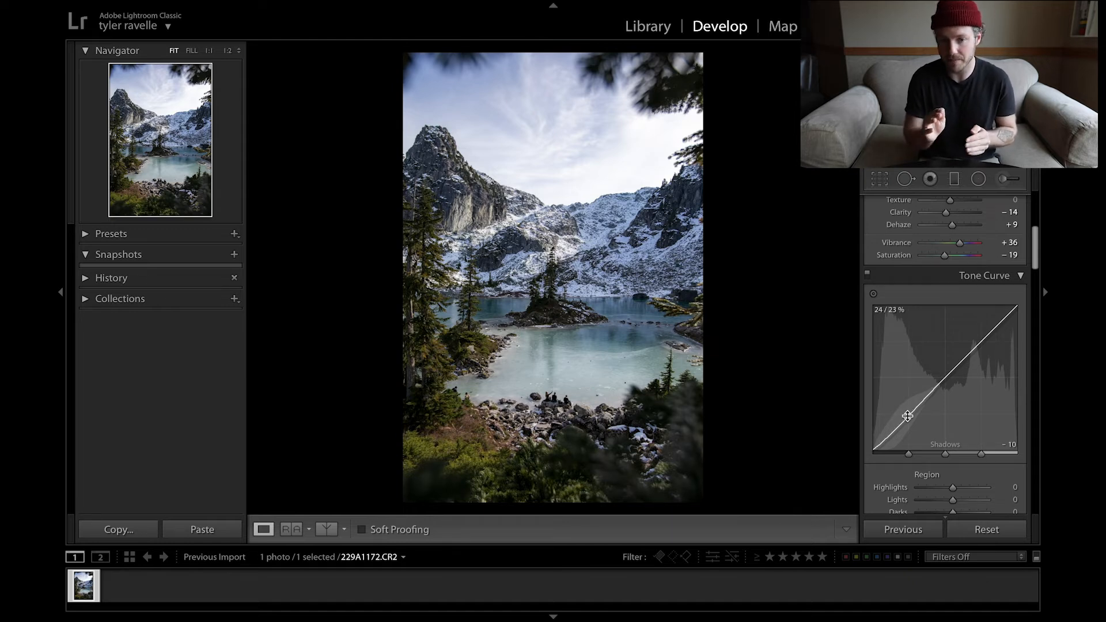
drag(946, 391, 943, 376)
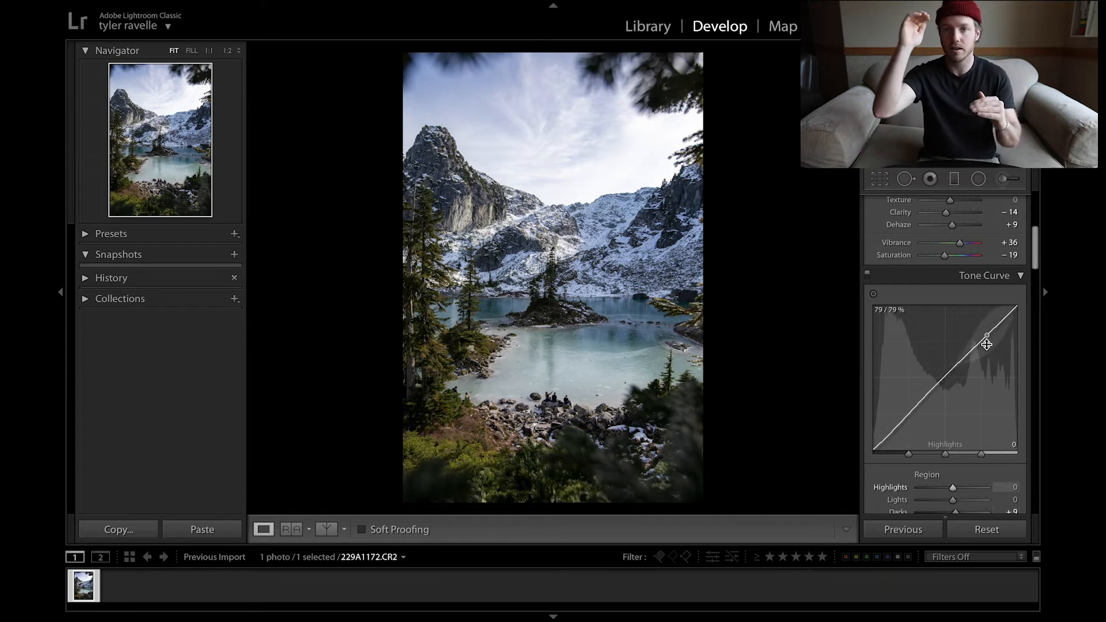
Step: Raise the tone curve's Highlights to +20 and its Shadows to -1, checking for clipping
drag(982, 342, 982, 335)
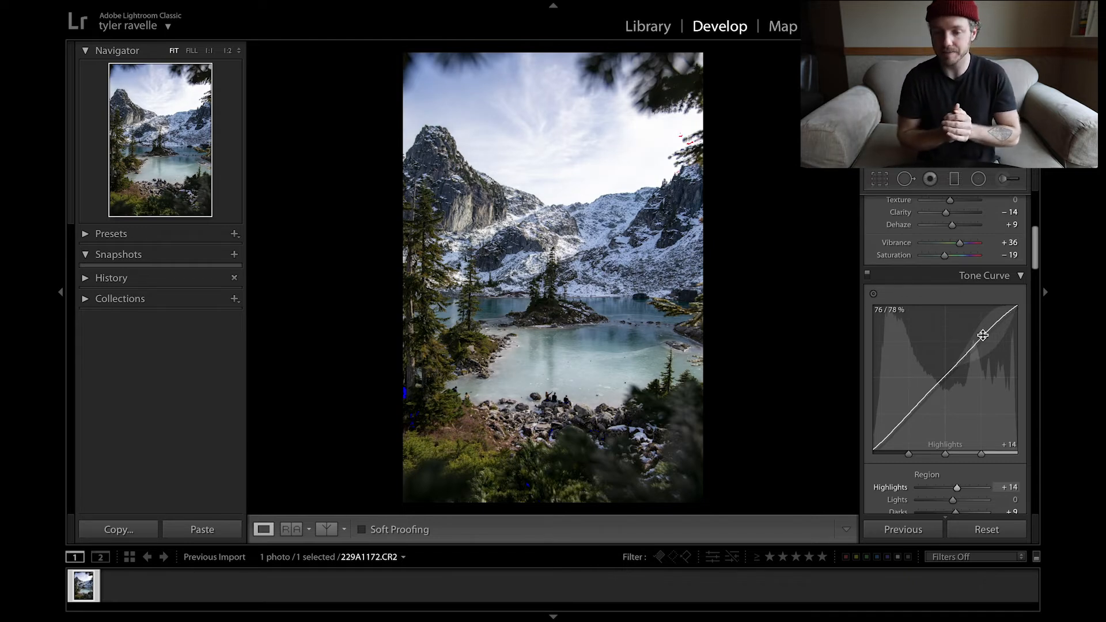
drag(983, 335, 982, 333)
key(j)
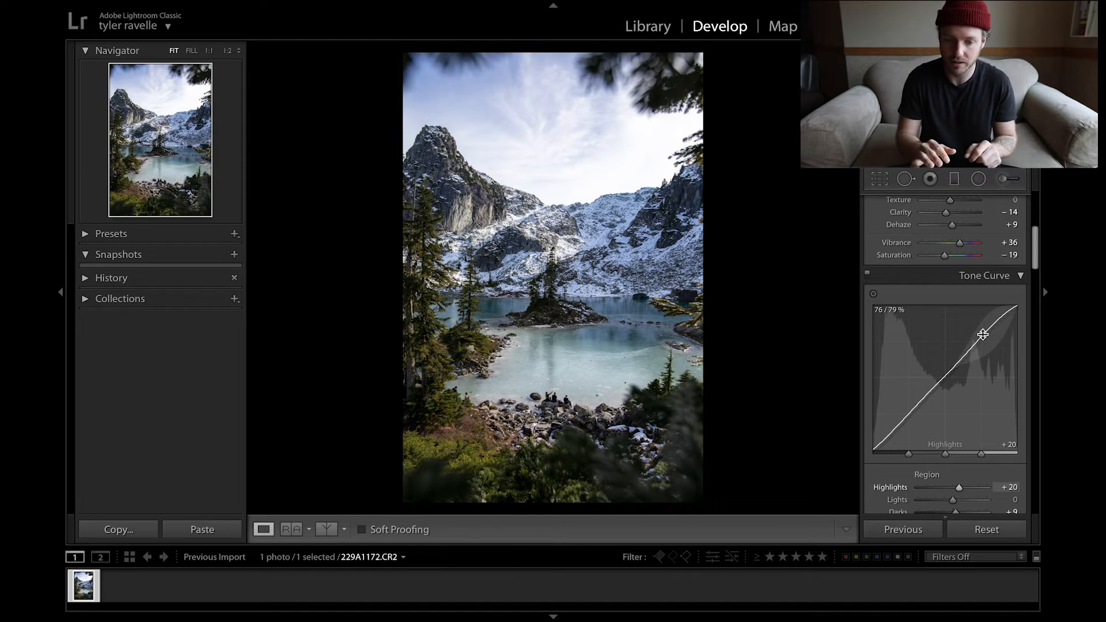
drag(873, 449, 873, 443)
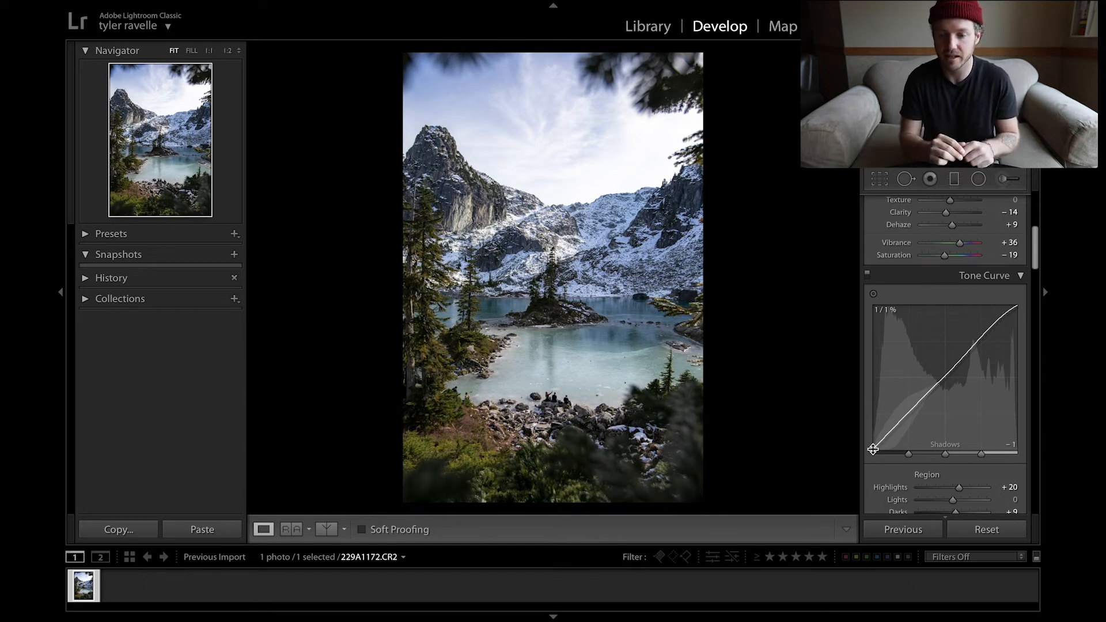
Step: Enable the lens profile corrections for the photo, toggling them off and on again to compare their effect
scroll(958, 437, down, 2)
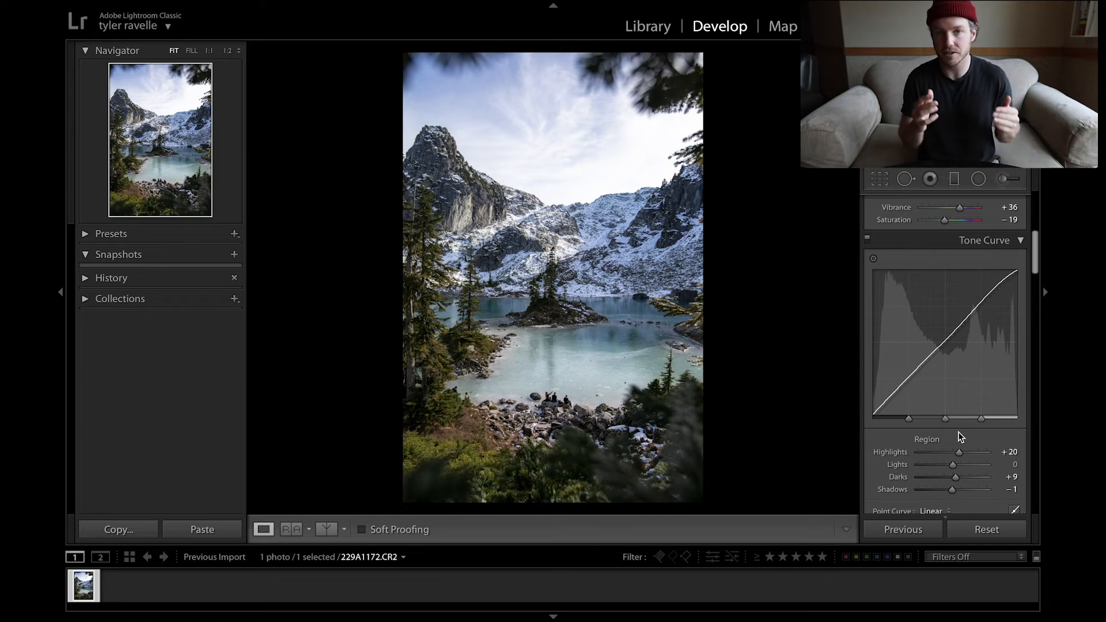
scroll(960, 437, down, 3)
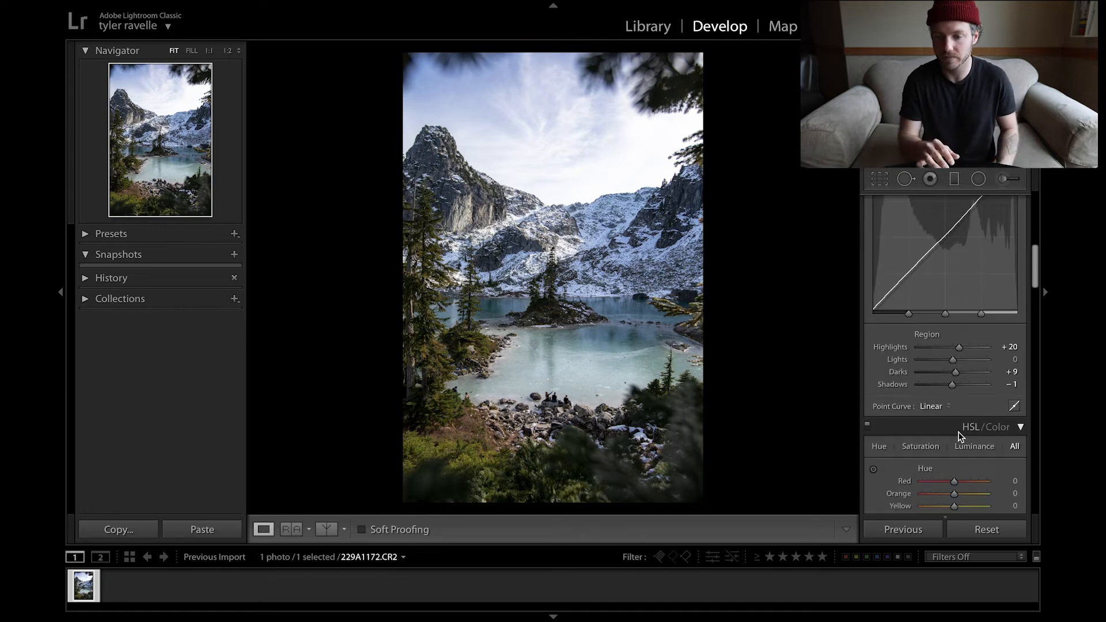
scroll(960, 437, down, 12)
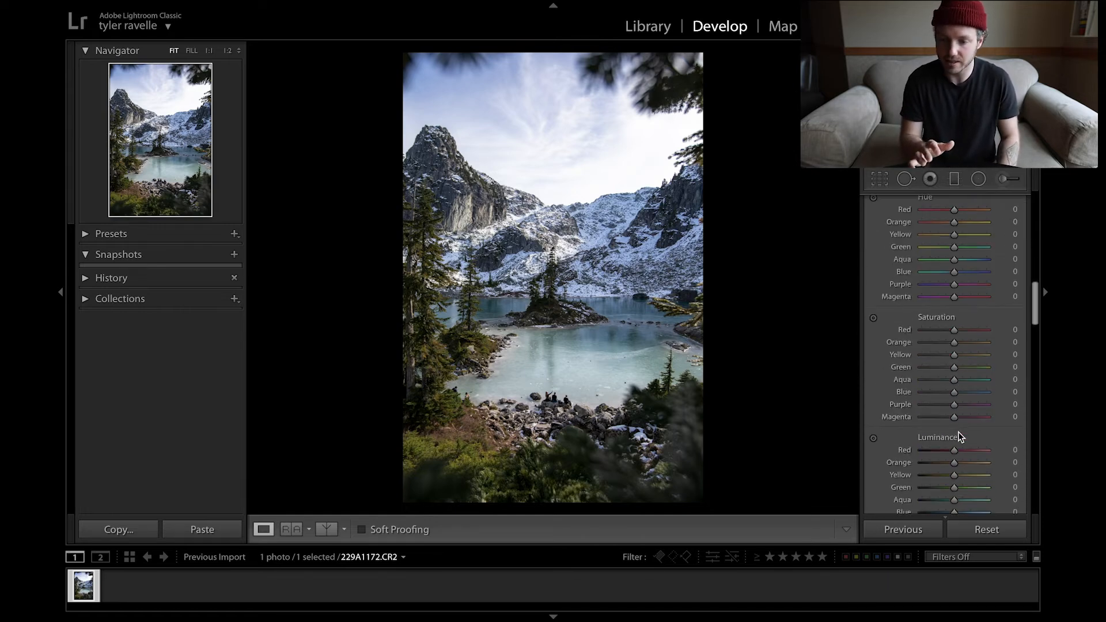
scroll(960, 437, down, 10)
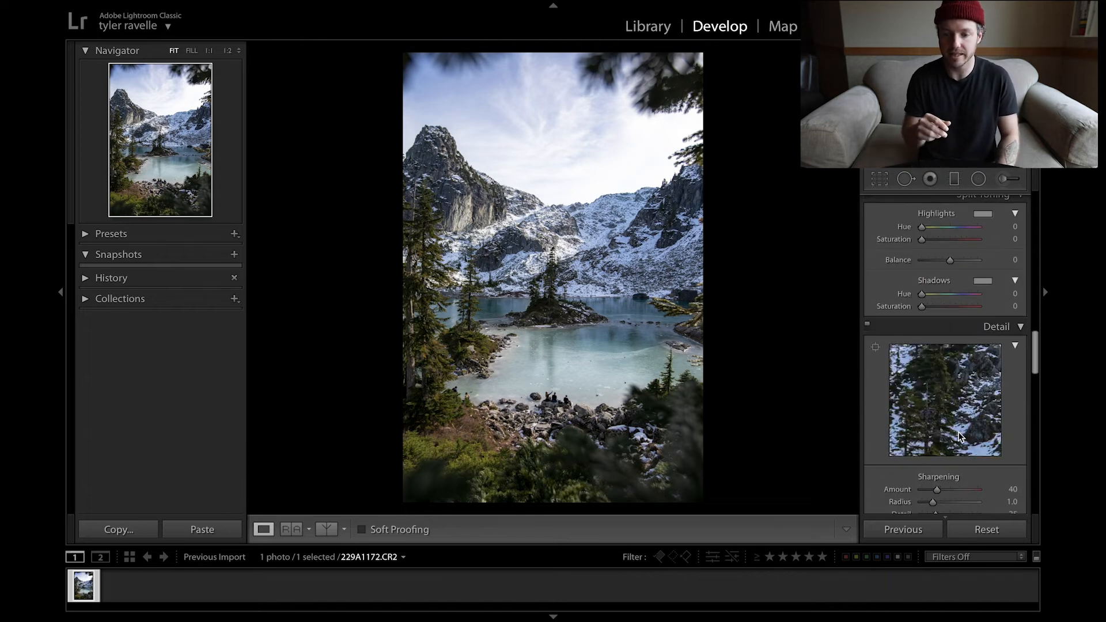
scroll(960, 437, down, 3)
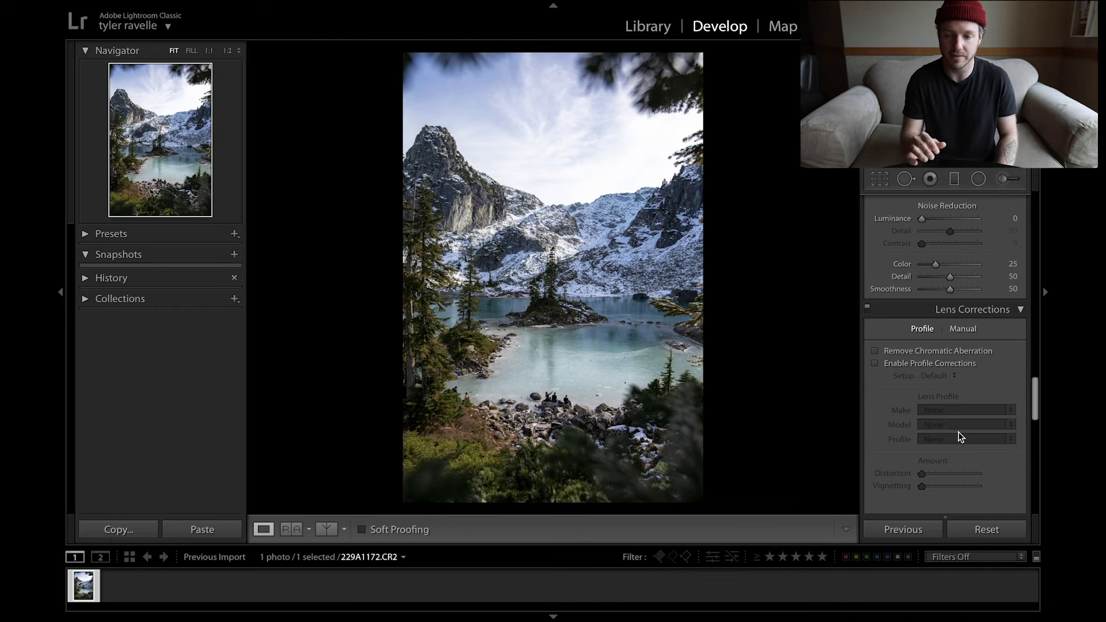
click(875, 365)
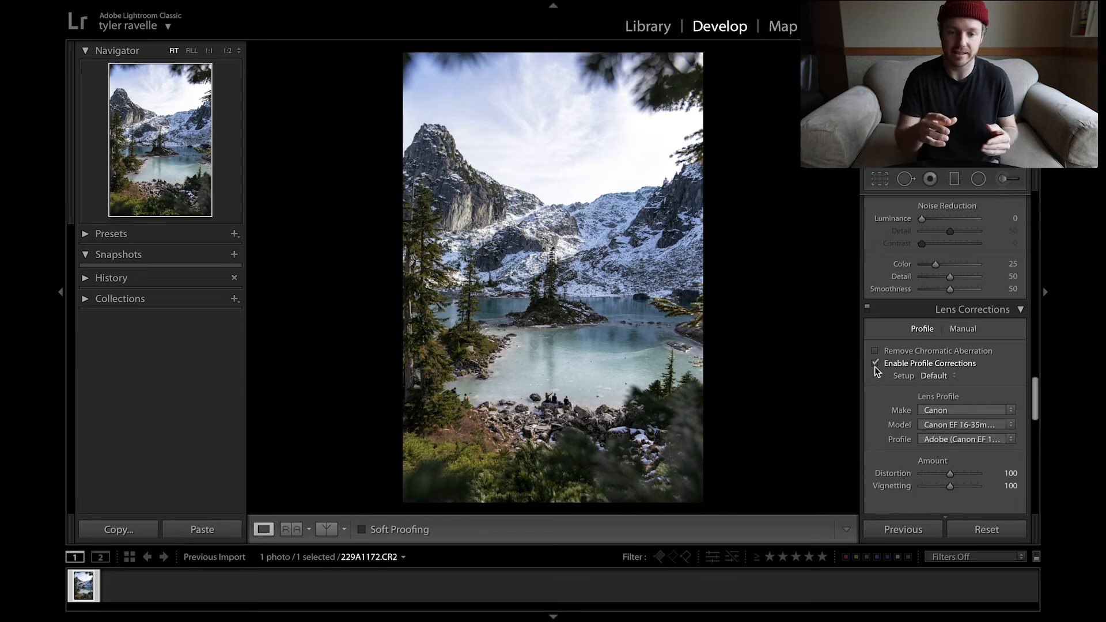
click(875, 366)
click(875, 365)
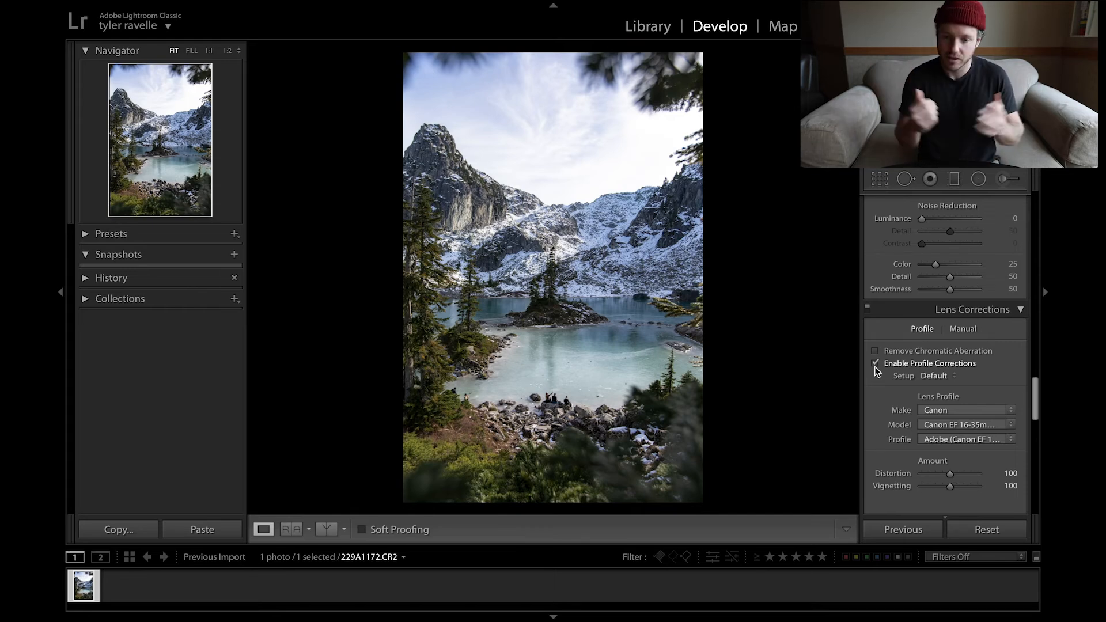
Step: Compare the edited lake photo with its unedited original twice, ending on the edited version
scroll(876, 372, up, 15)
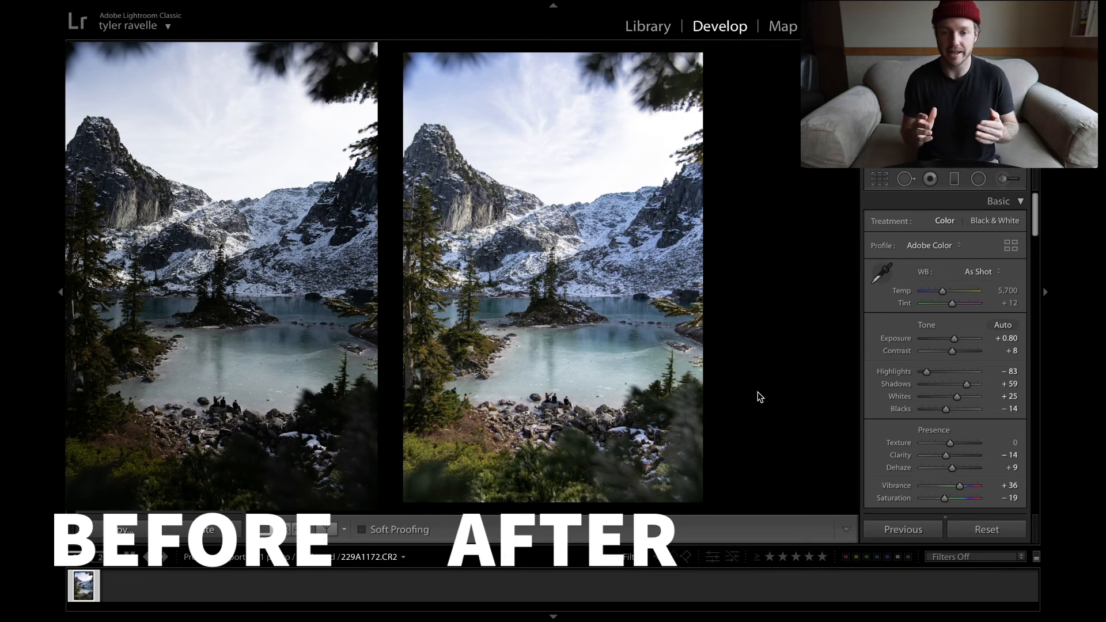
key(backslash)
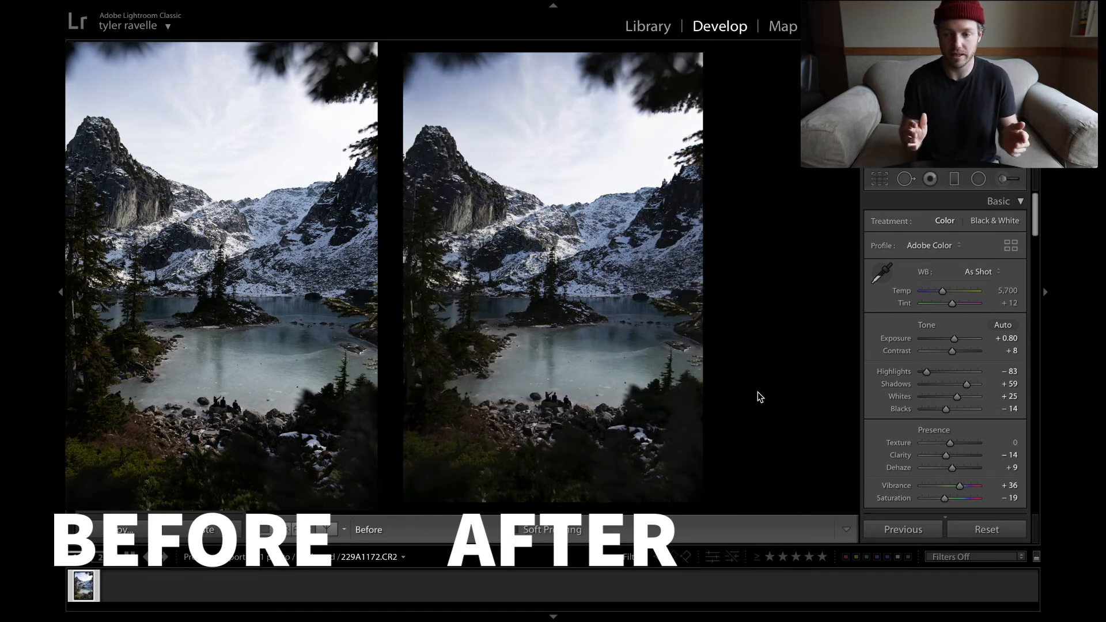
key(backslash)
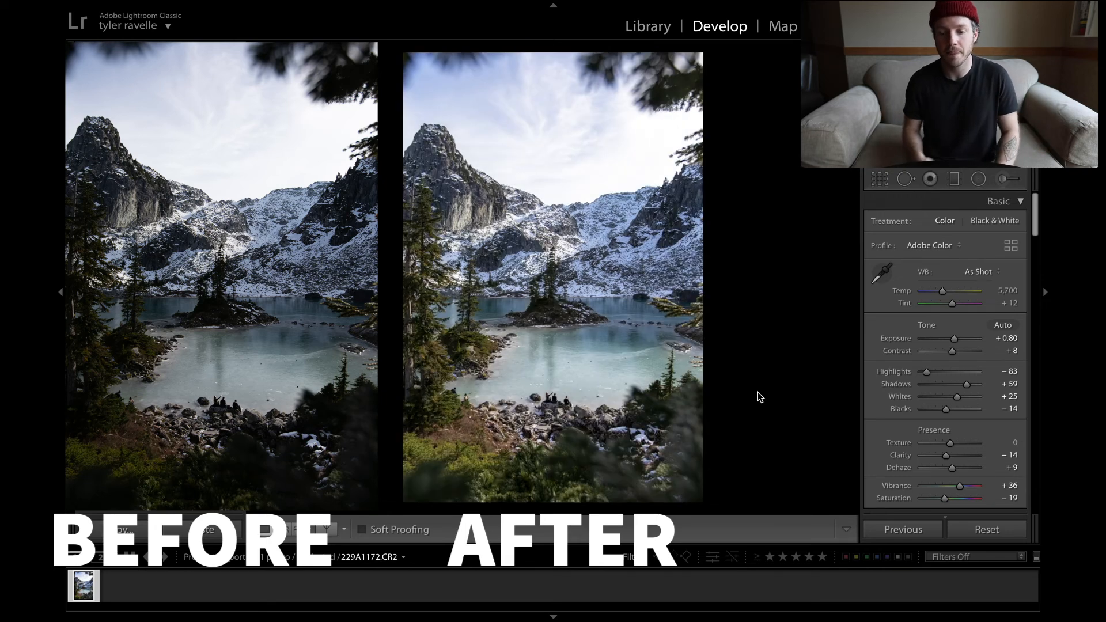
key(backslash)
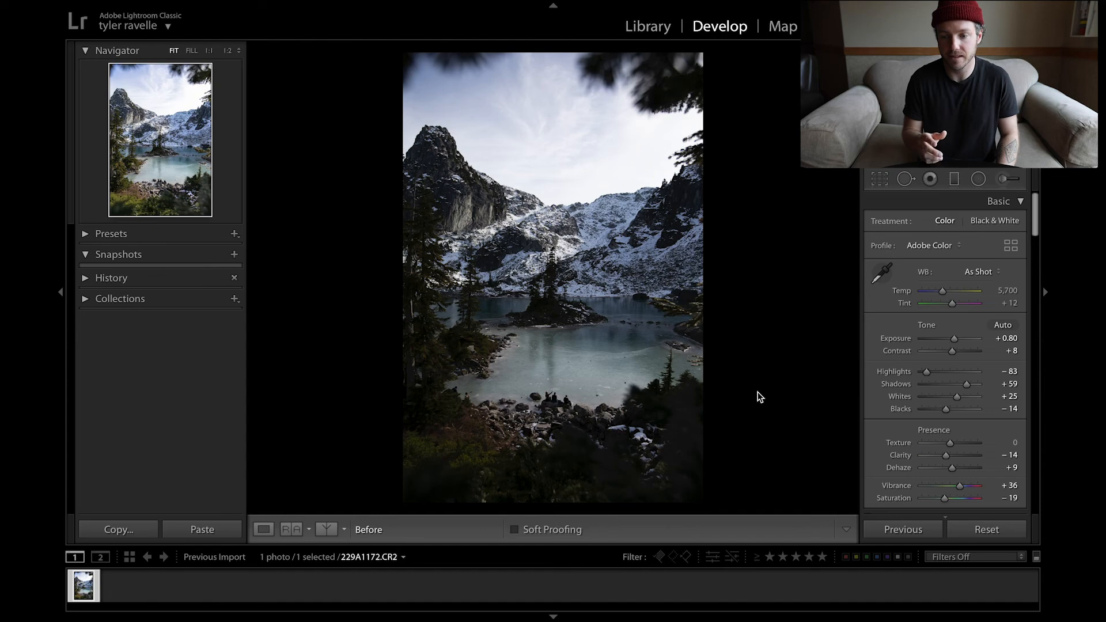
key(backslash)
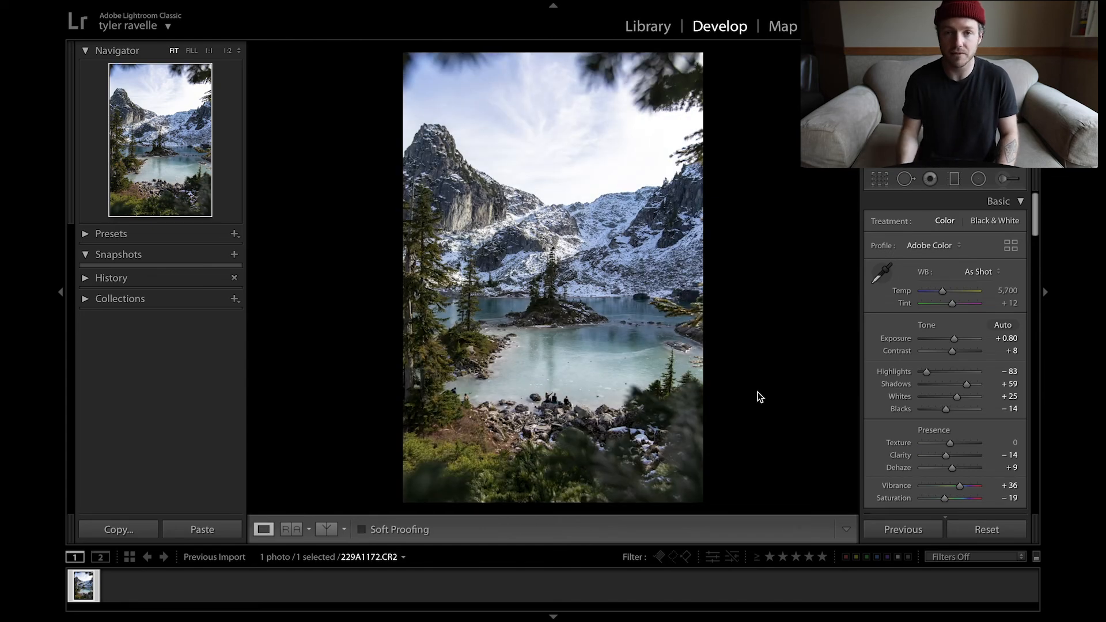